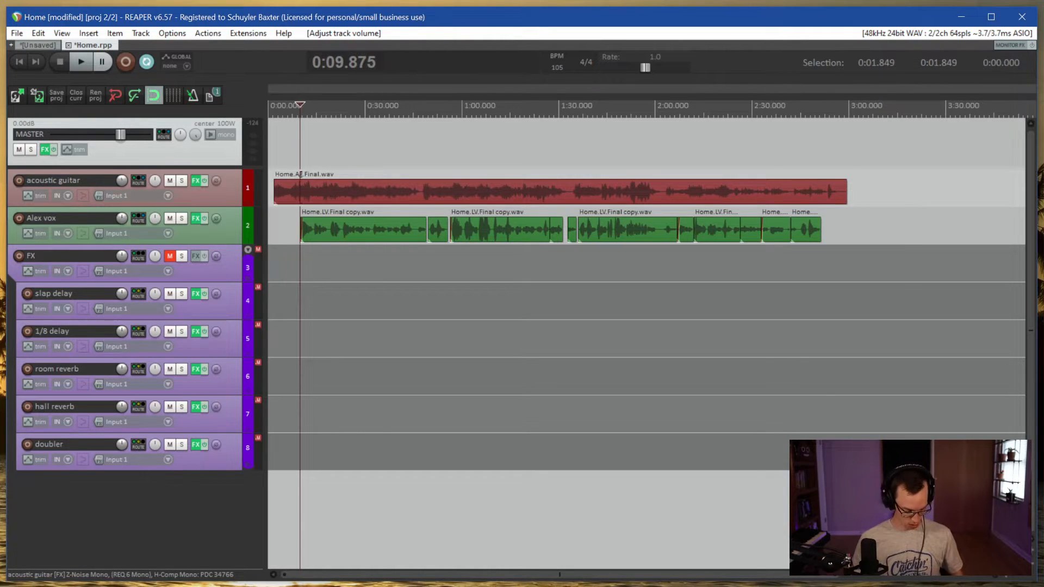
Show the mixer and audition the acoustic guitar and vocal mix with both tracks' equalizers still bypassed
{"action": "key", "text": "ctrl+m"}
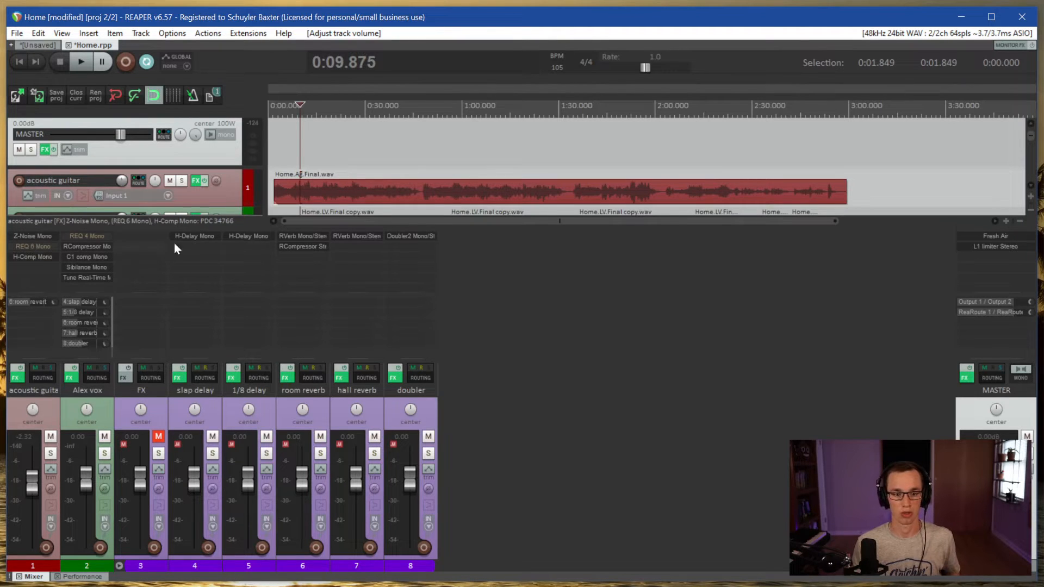
{"action": "key", "text": "space"}
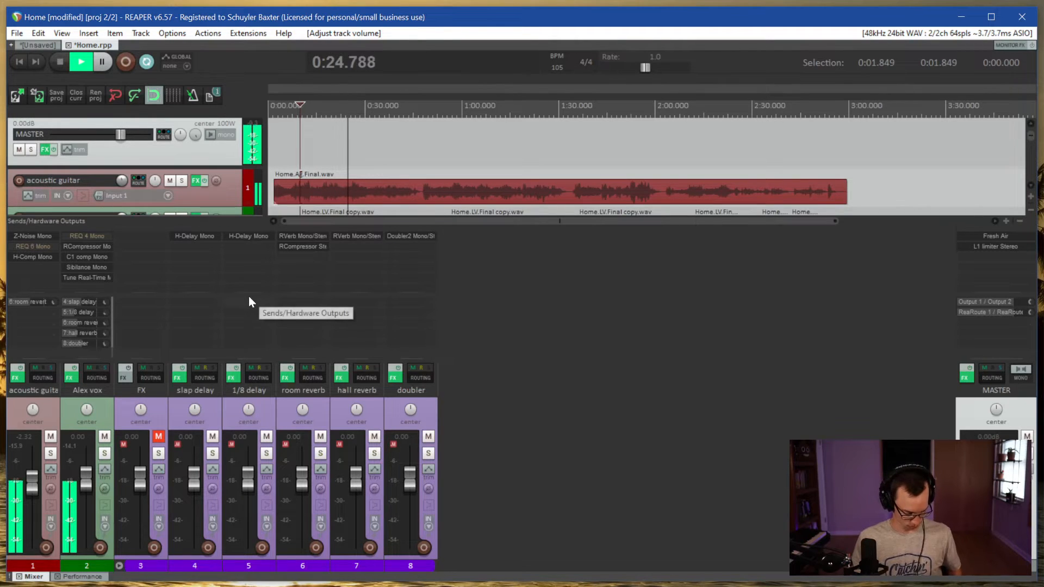
{"action": "key", "text": "space"}
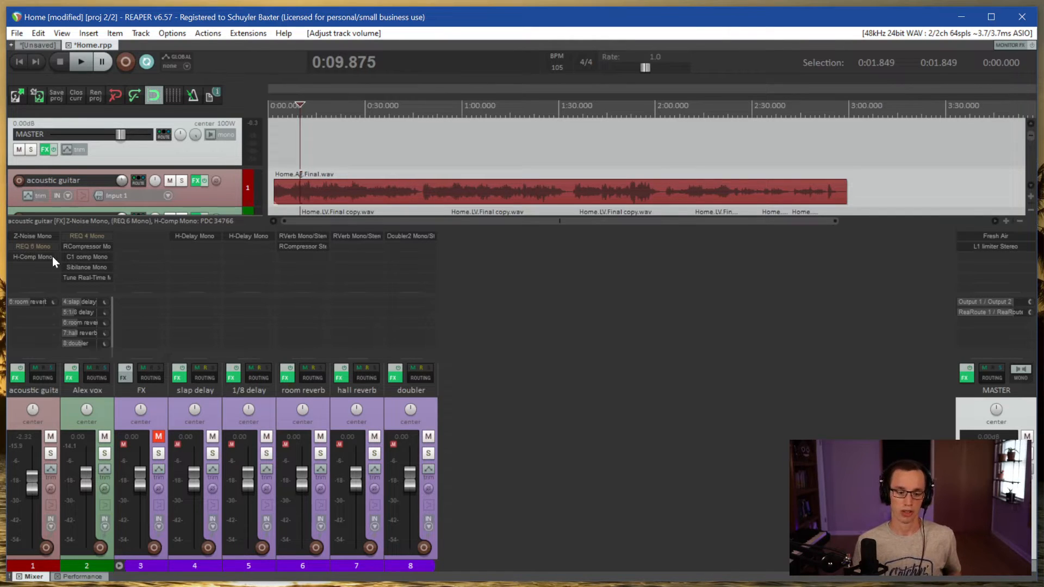
Enable the acoustic guitar's REQ 6 Mono equalizer and compare it bypassed and active during playback, leaving it active
{"action": "left_click", "coordinate": [27, 247]}
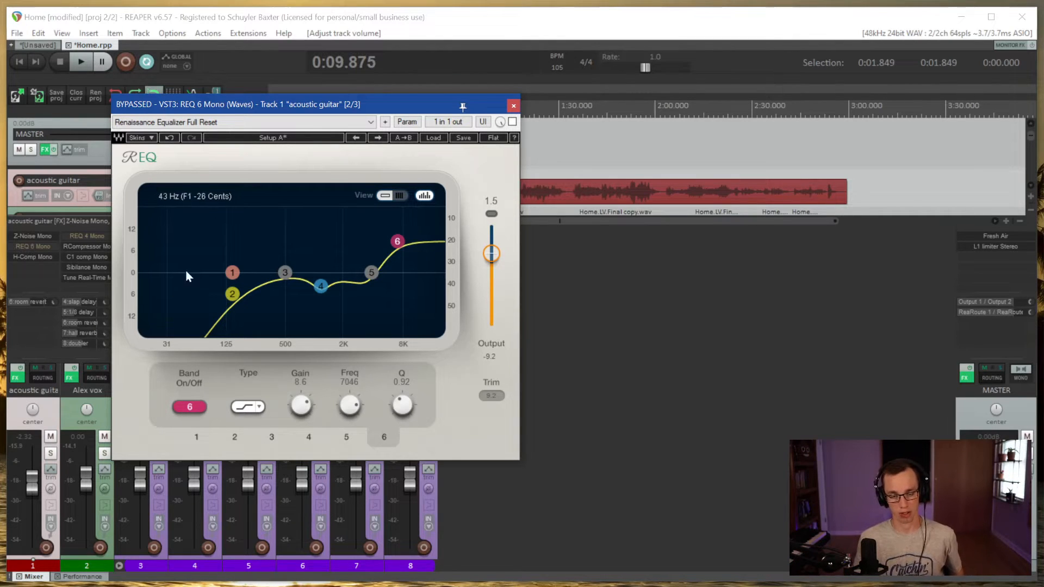
{"action": "left_click", "coordinate": [512, 122]}
{"action": "key", "text": "space"}
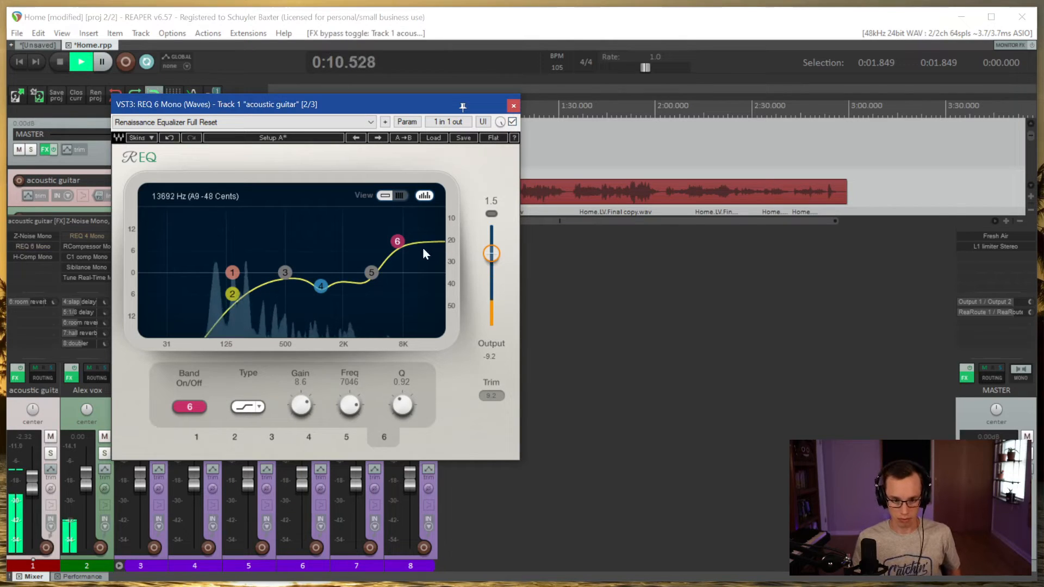
{"action": "left_click", "coordinate": [513, 122]}
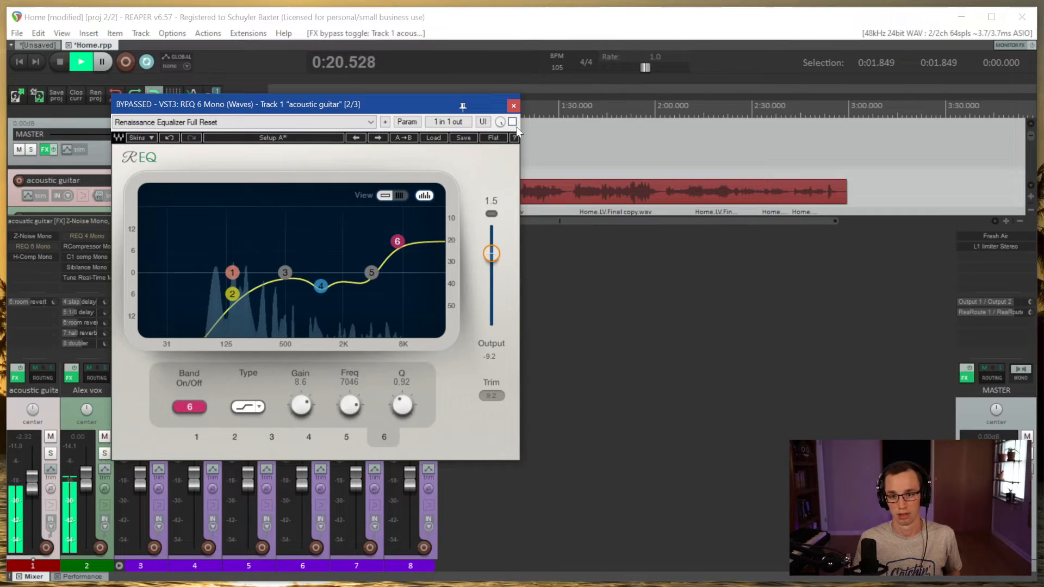
{"action": "left_click", "coordinate": [513, 121]}
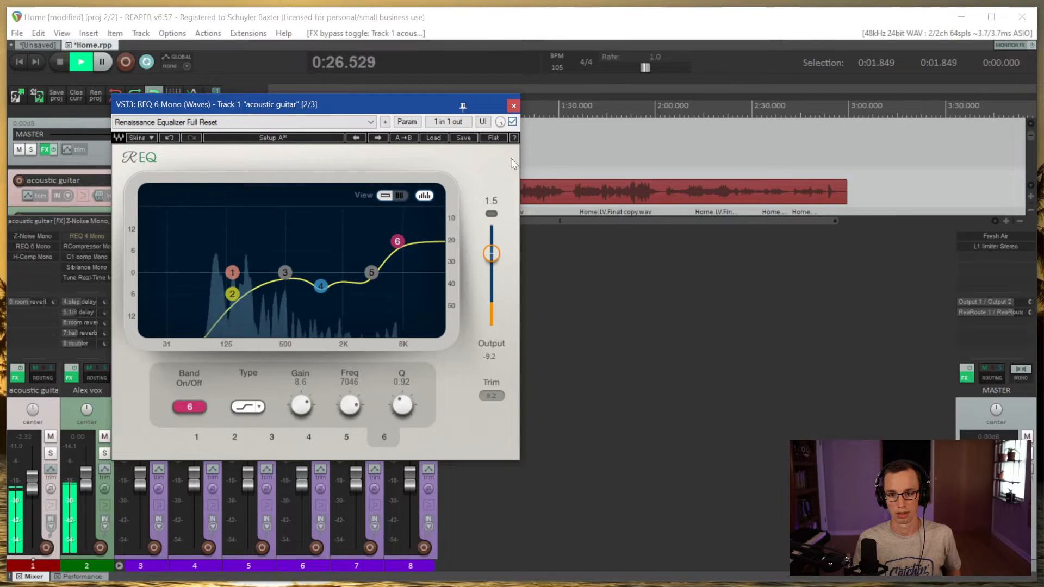
{"action": "key", "text": "space"}
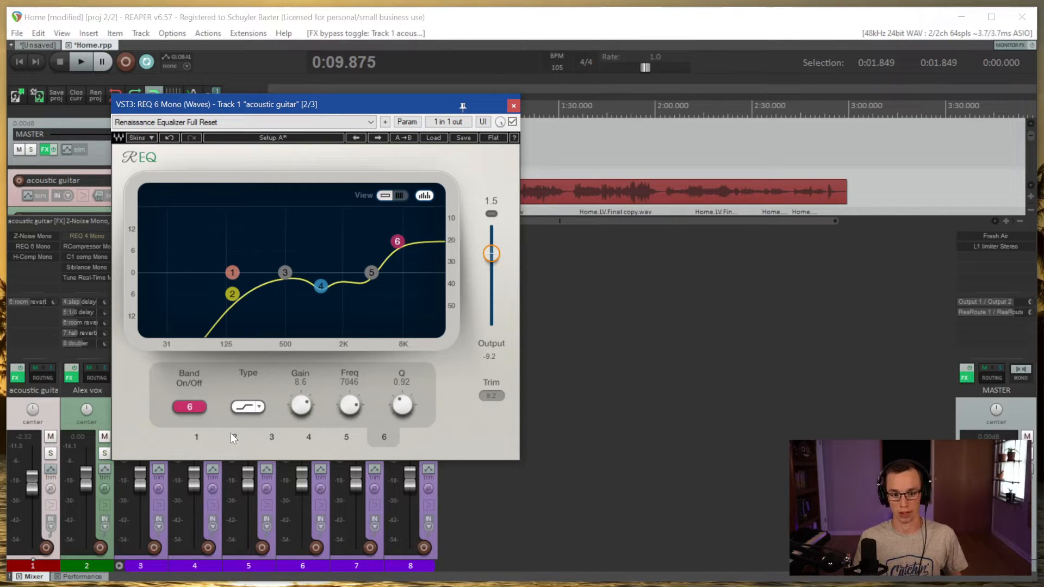
Examine bands 1 to 4 of the acoustic guitar's equalizer, switching band 1 off and back on, and close the plugin
{"action": "left_click", "coordinate": [232, 273]}
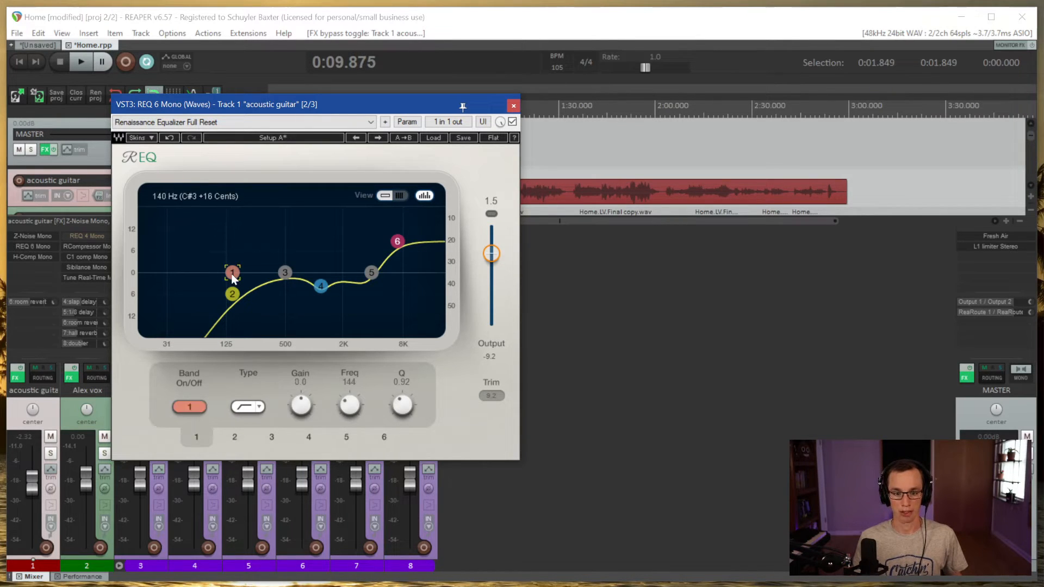
{"action": "left_click", "coordinate": [194, 407]}
{"action": "left_click", "coordinate": [195, 407]}
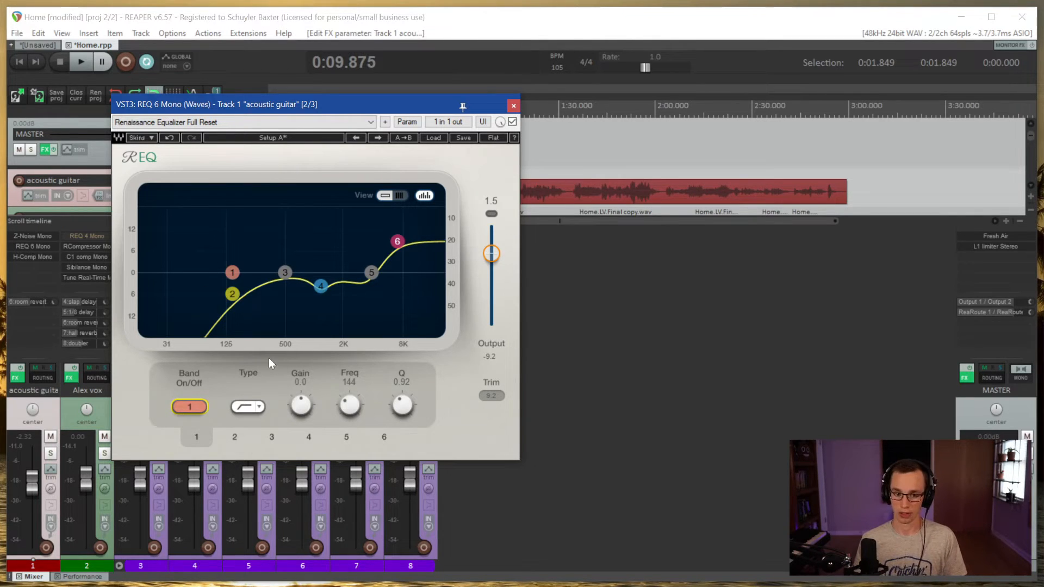
{"action": "left_click", "coordinate": [233, 294]}
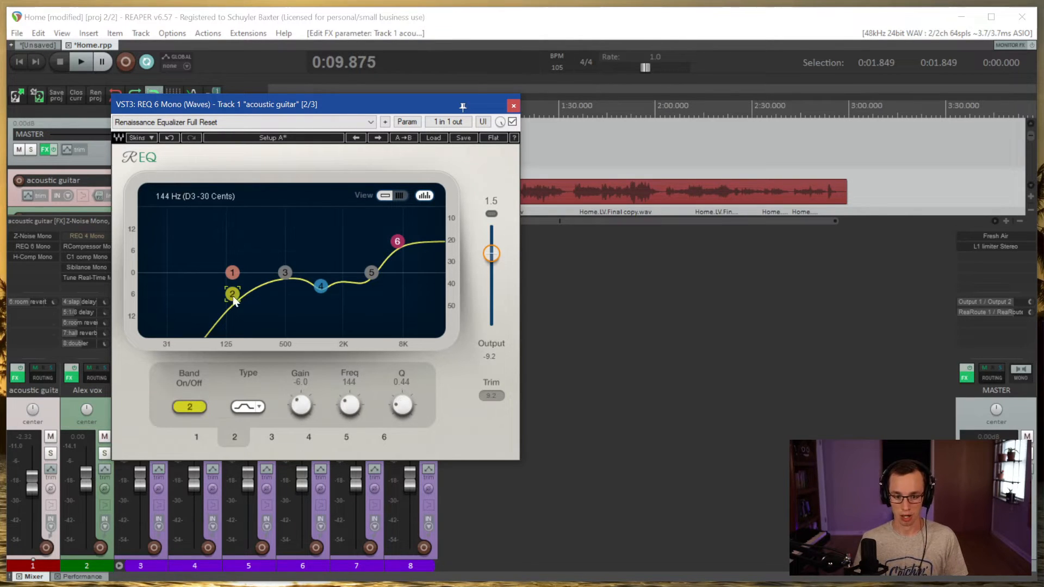
{"action": "left_click", "coordinate": [285, 272]}
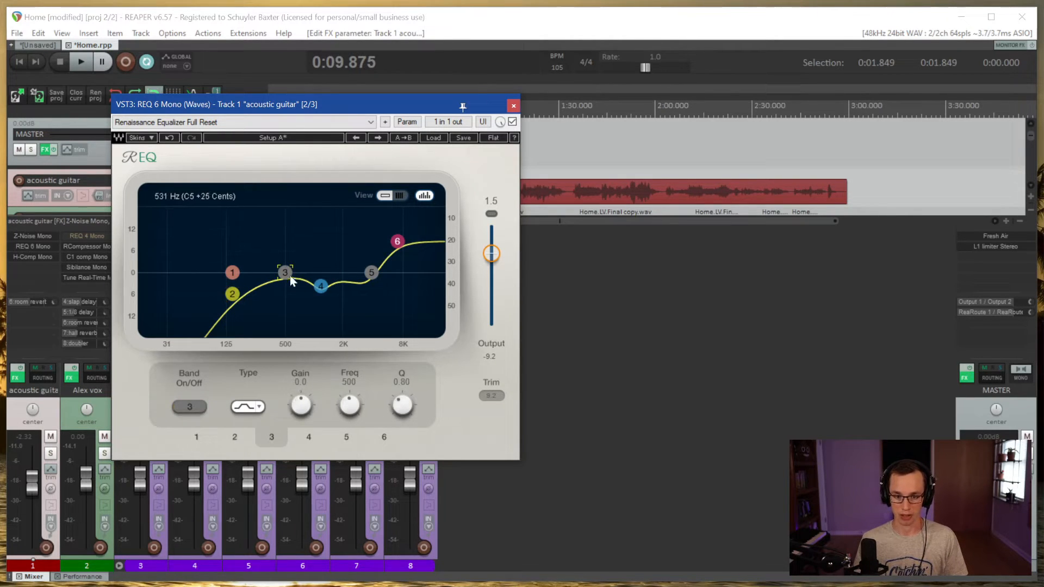
{"action": "left_click", "coordinate": [320, 286]}
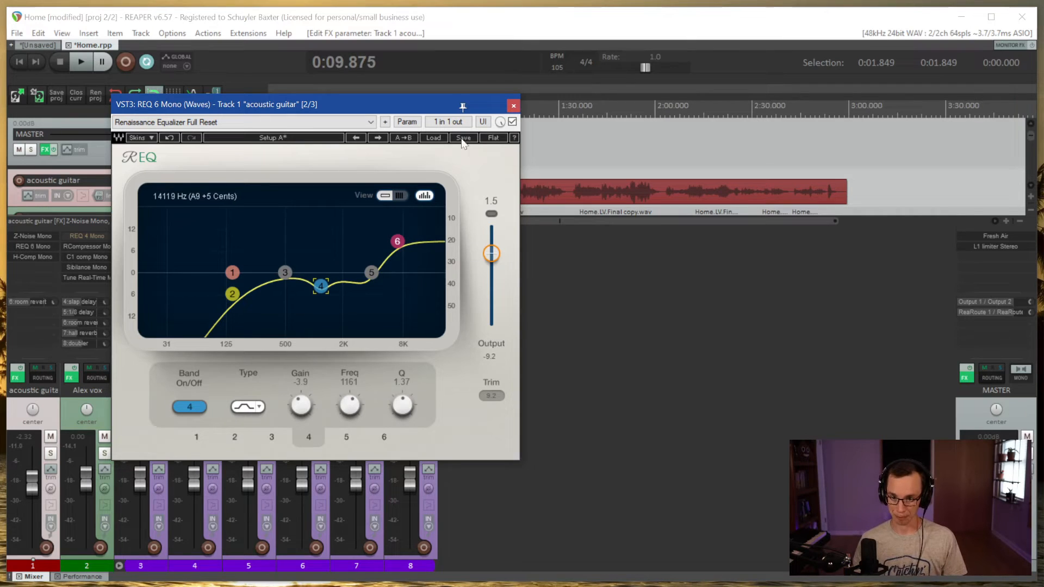
{"action": "left_click", "coordinate": [513, 106]}
Review bands 1, 2 and 6 of the vocal track's REQ 4 Mono equalizer and take the plugin out of bypass
{"action": "left_click", "coordinate": [103, 413]}
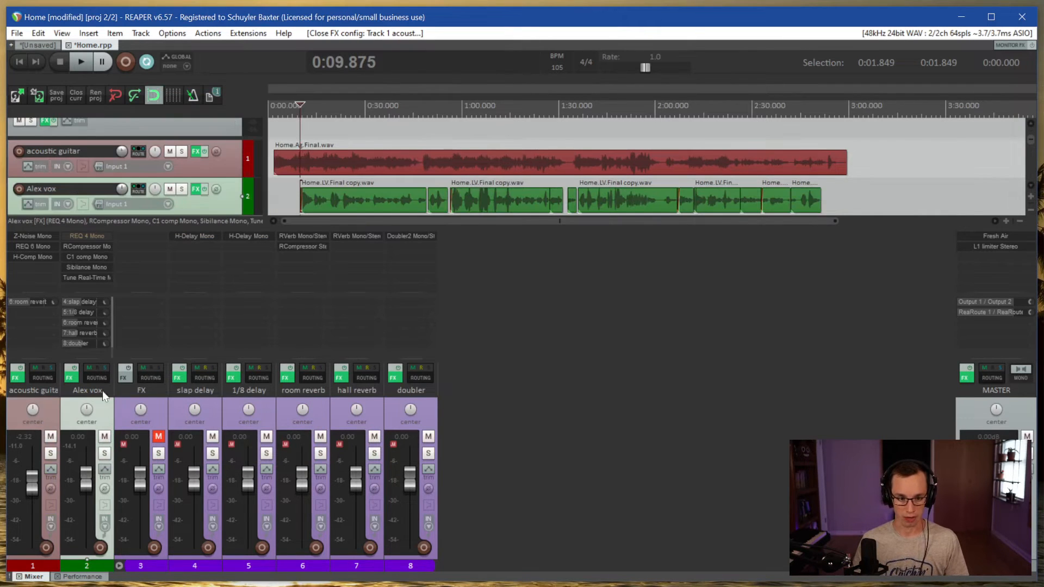
{"action": "left_click", "coordinate": [94, 236]}
{"action": "left_click_drag", "start_coordinate": [713, 29], "coordinate": [292, 104]}
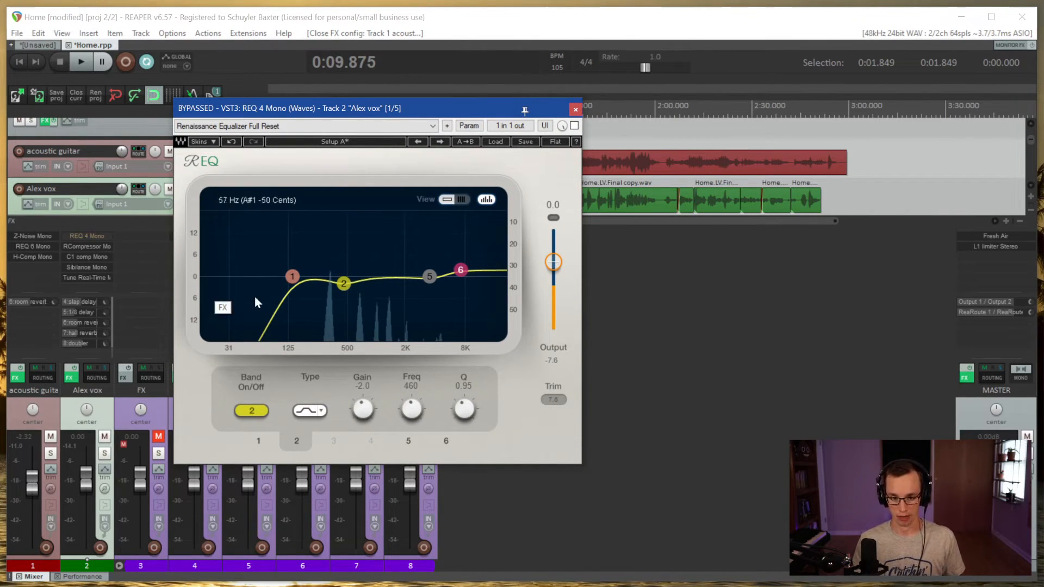
{"action": "left_click", "coordinate": [292, 277]}
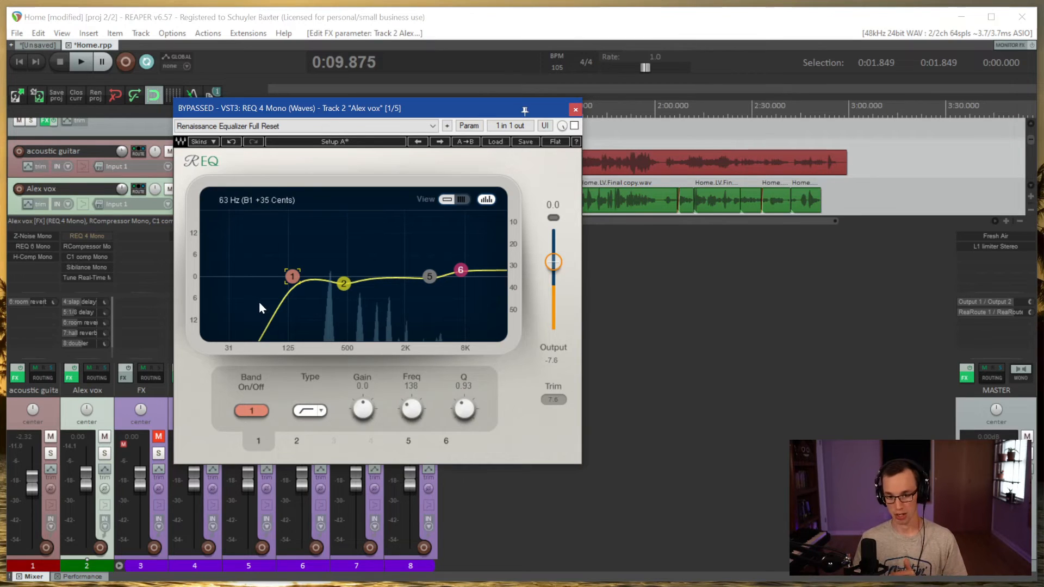
{"action": "left_click", "coordinate": [344, 284]}
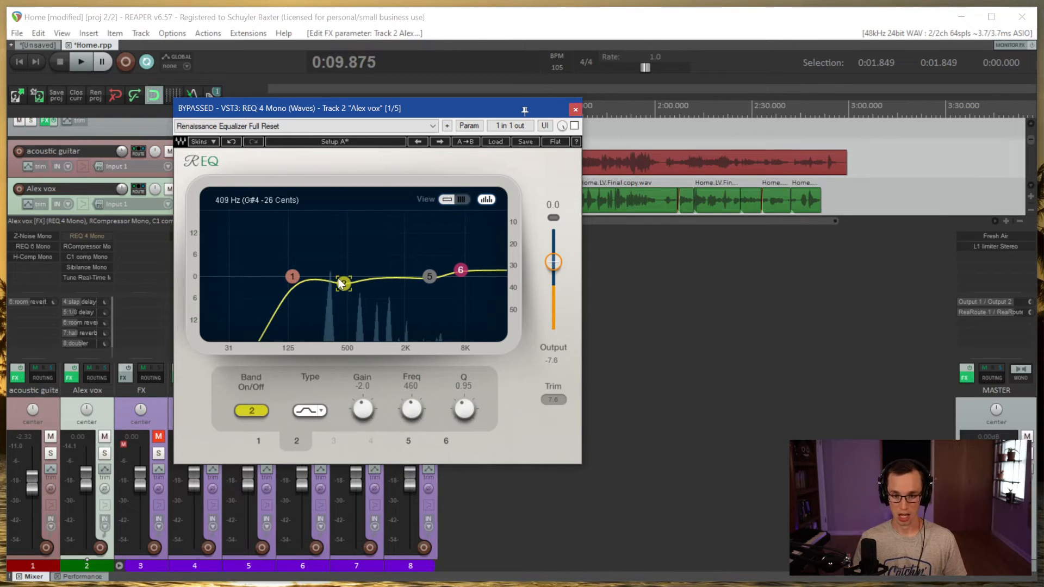
{"action": "left_click", "coordinate": [463, 275]}
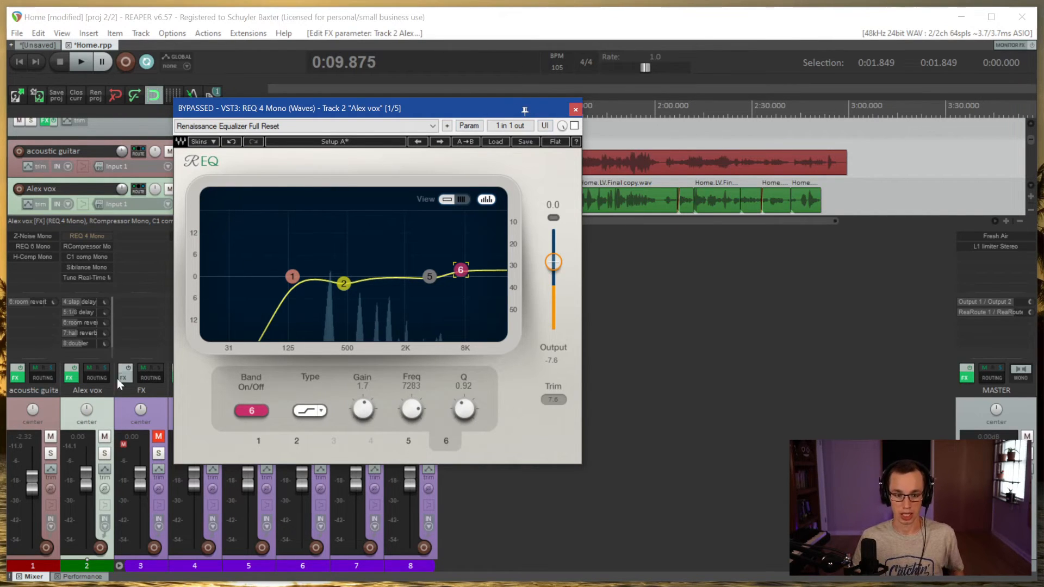
{"action": "left_click", "coordinate": [575, 125]}
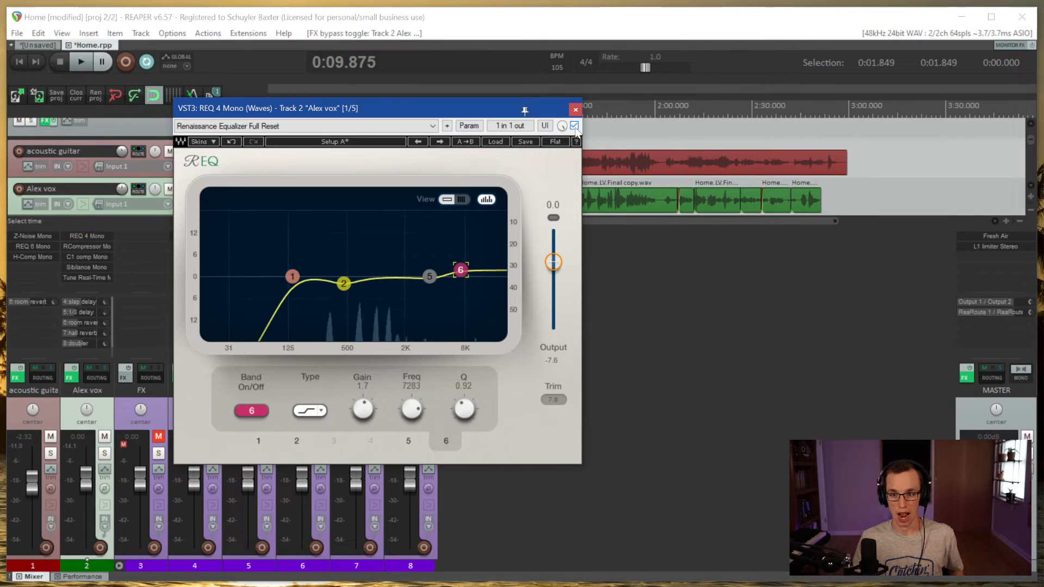
{"action": "left_click", "coordinate": [575, 110]}
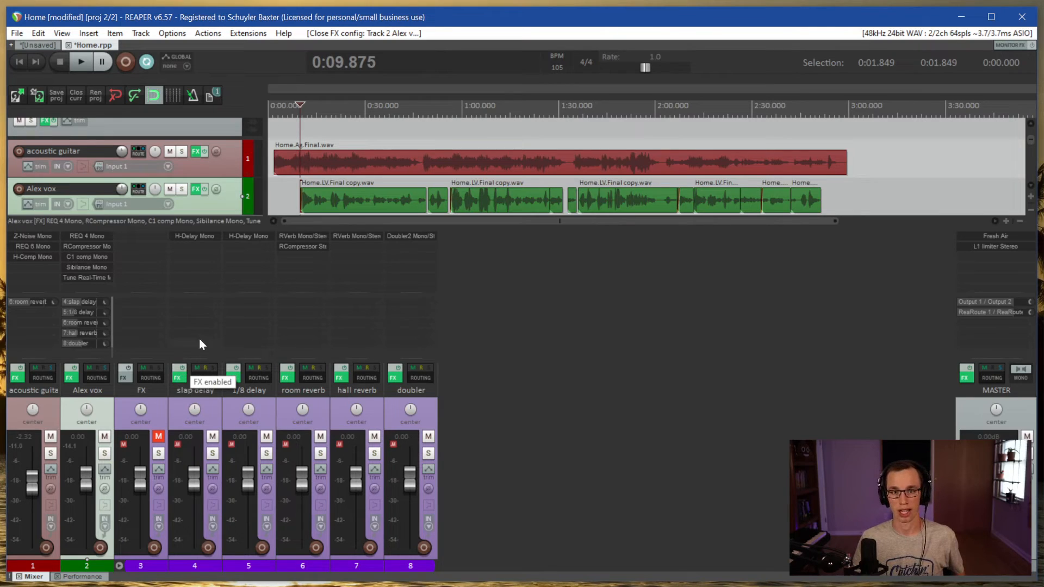
Play the mix and compare it with the guitar and vocal equalizers both bypassed and both re-enabled
{"action": "key", "text": "space"}
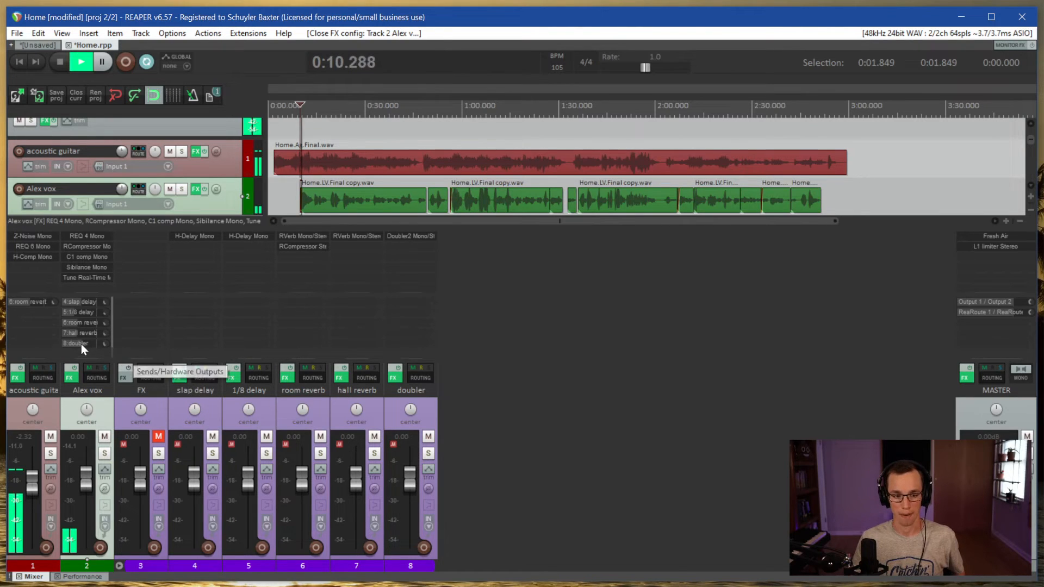
{"action": "left_click", "coordinate": [43, 247], "text": "shift"}
{"action": "left_click", "coordinate": [74, 236], "text": "shift"}
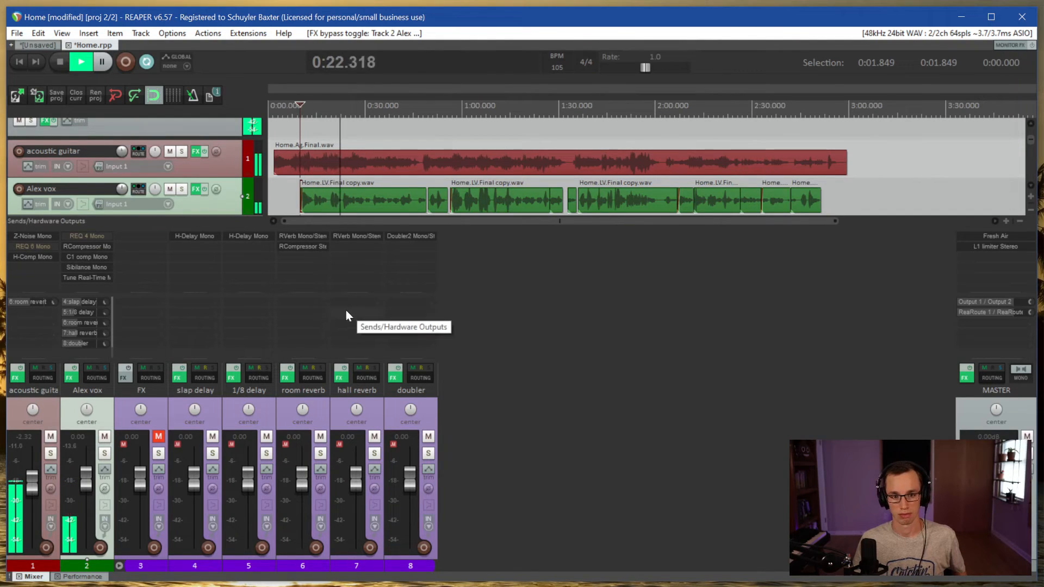
{"action": "left_click", "coordinate": [80, 238], "text": "shift"}
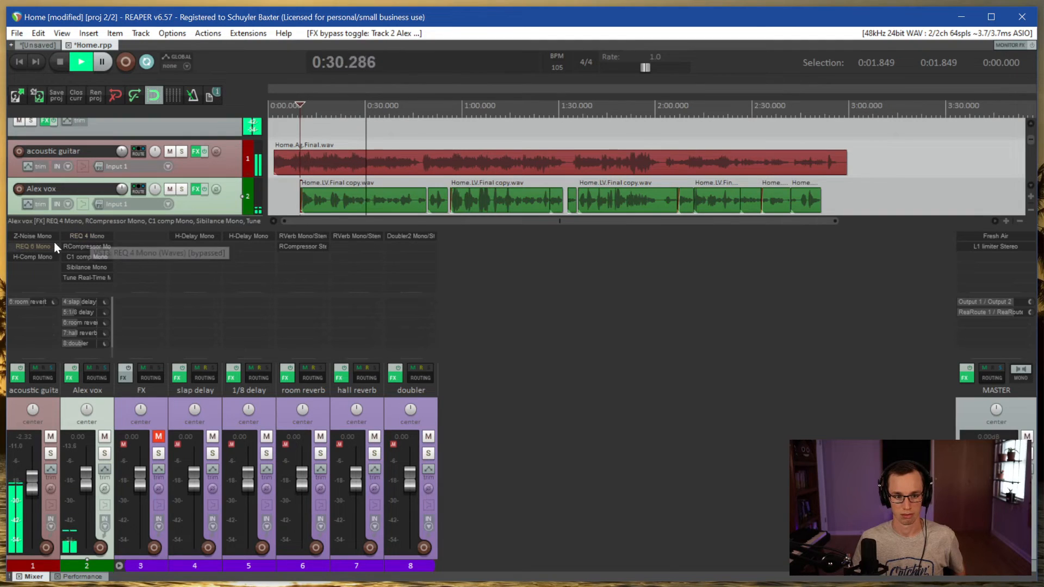
{"action": "left_click", "coordinate": [42, 248], "text": "shift"}
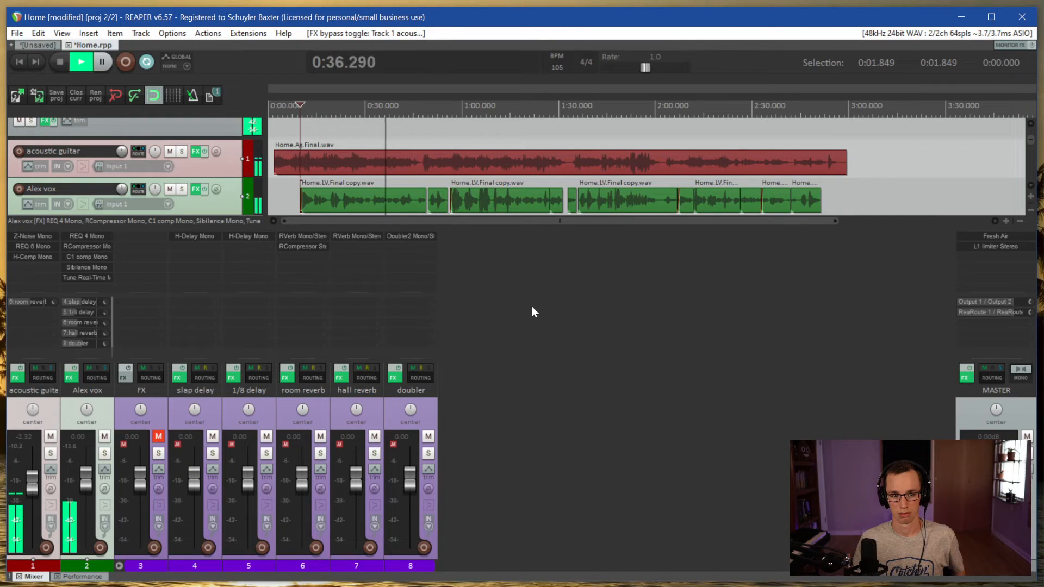
{"action": "key", "text": "space"}
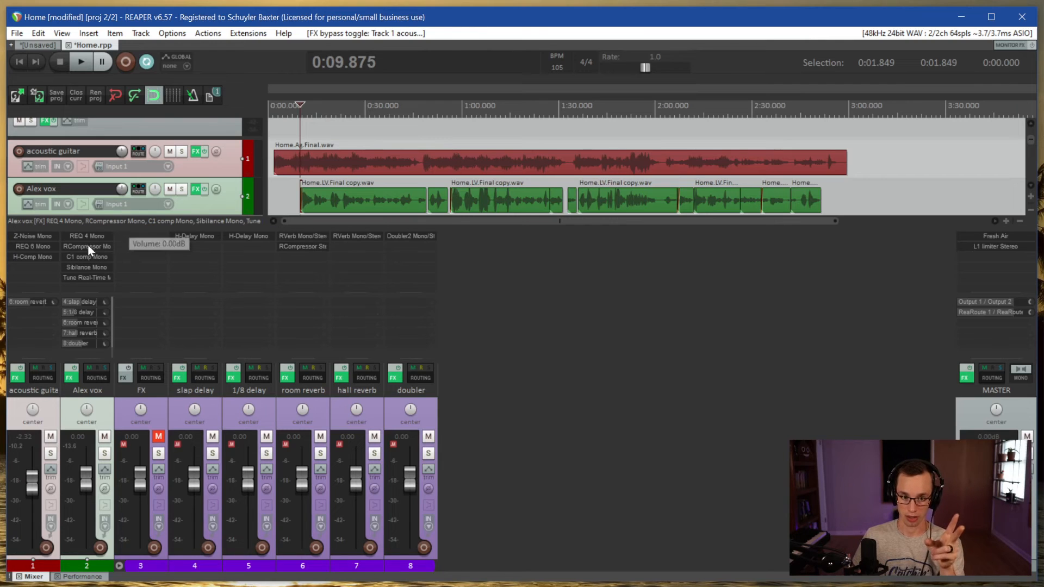
Open the acoustic guitar's REQ 6 and the vocal's REQ 4 equalizers side by side to compare their curves
{"action": "double_click", "coordinate": [34, 251]}
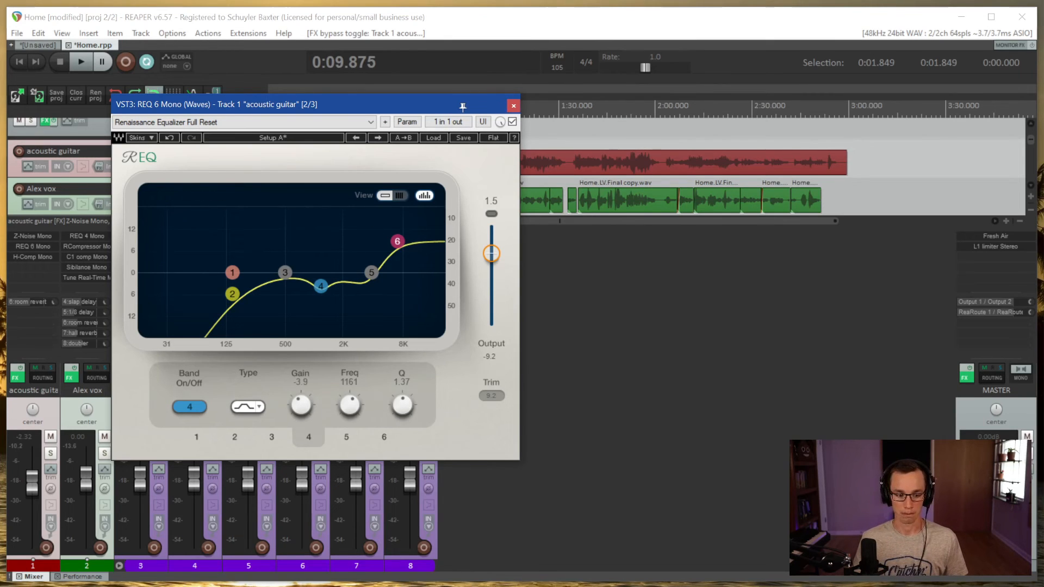
{"action": "left_click", "coordinate": [91, 236]}
{"action": "left_click_drag", "start_coordinate": [400, 116], "coordinate": [772, 65]}
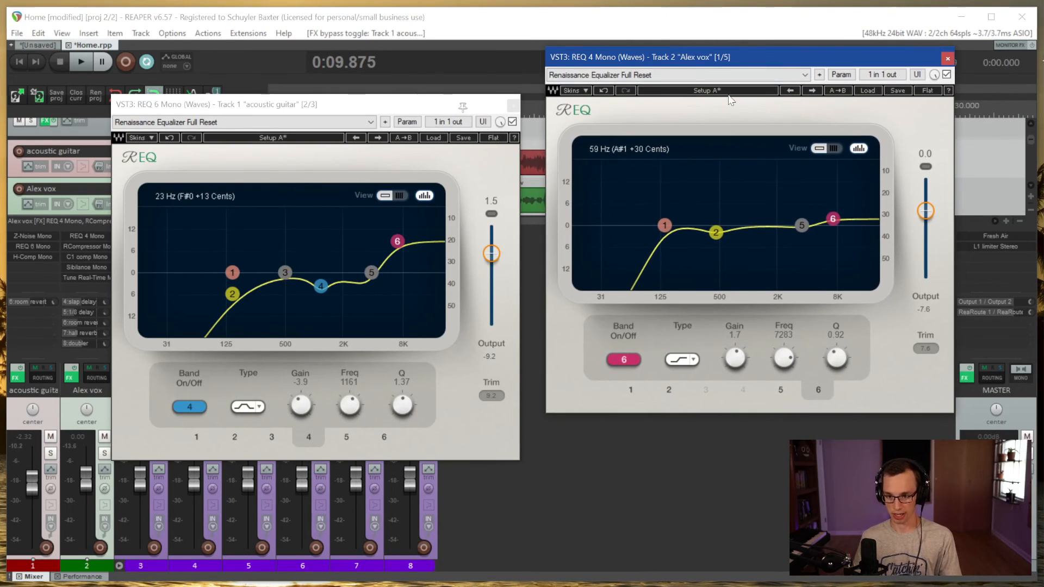